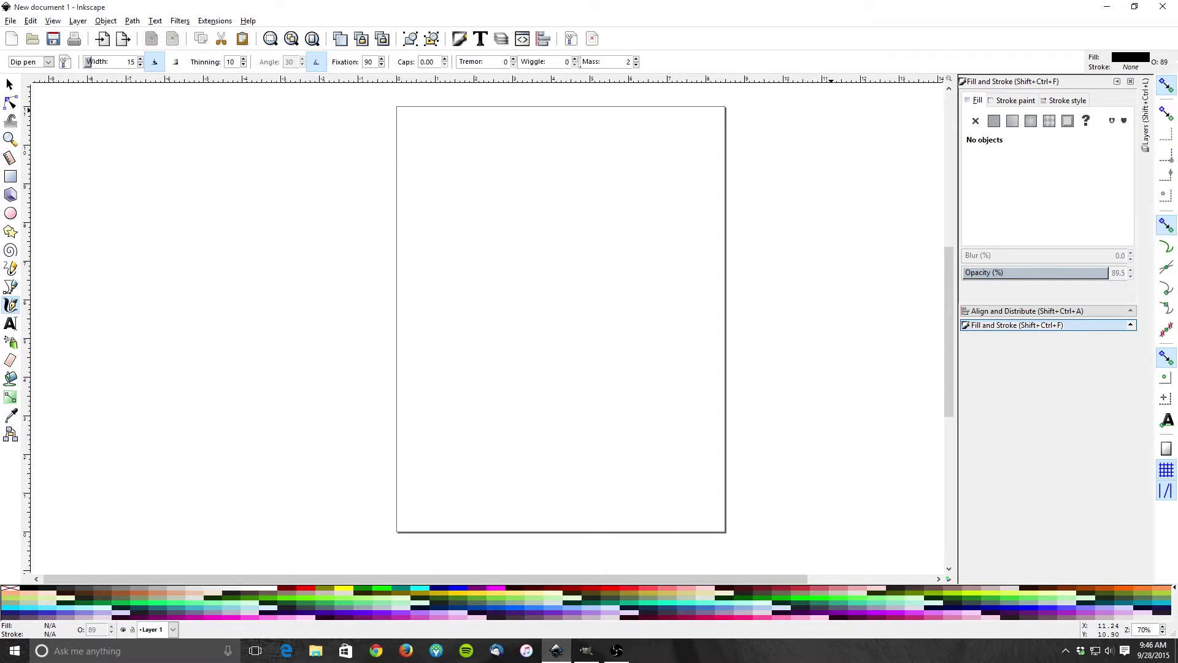
With the Calligraphy tool, draw a test stroke on the page and undo it.
click(12, 307)
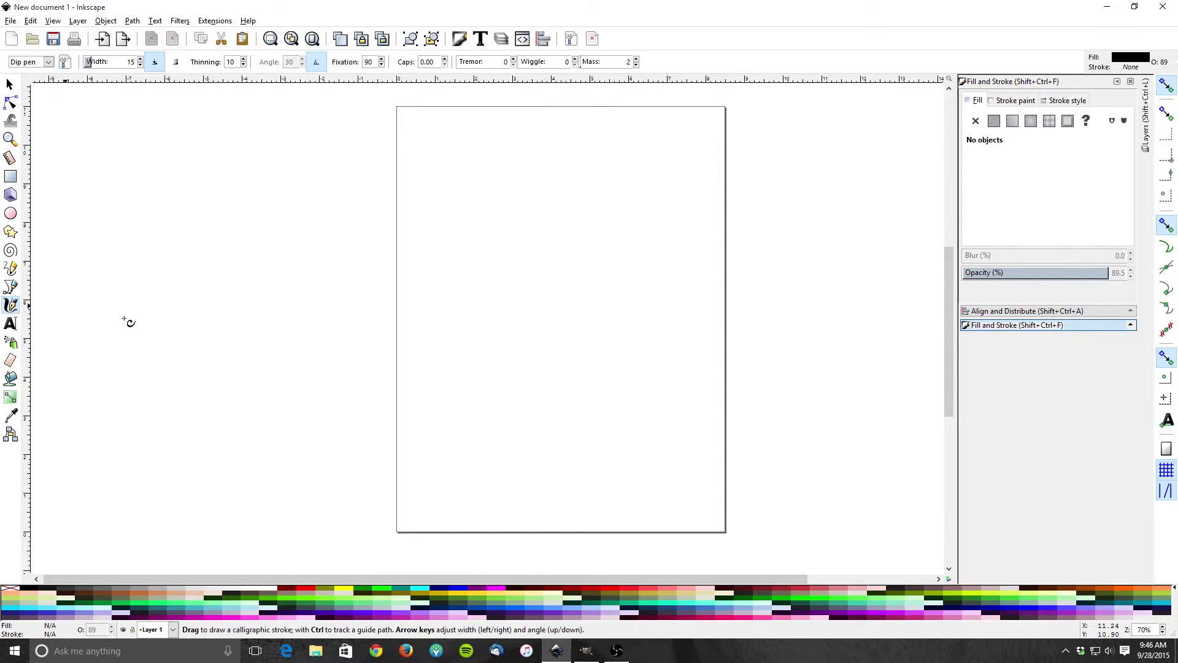
mouse_move(493, 186)
mouse_down()
mouse_move(477, 200)
mouse_move(426, 182)
mouse_move(618, 267)
mouse_move(650, 204)
mouse_up()
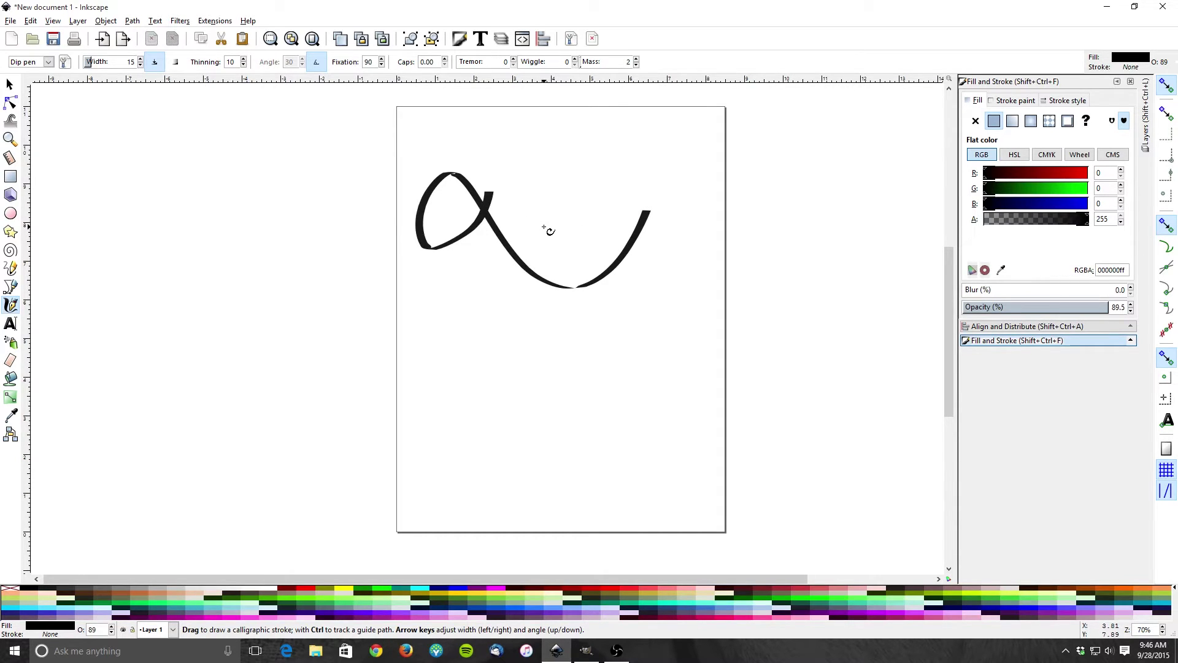
key(ctrl+z)
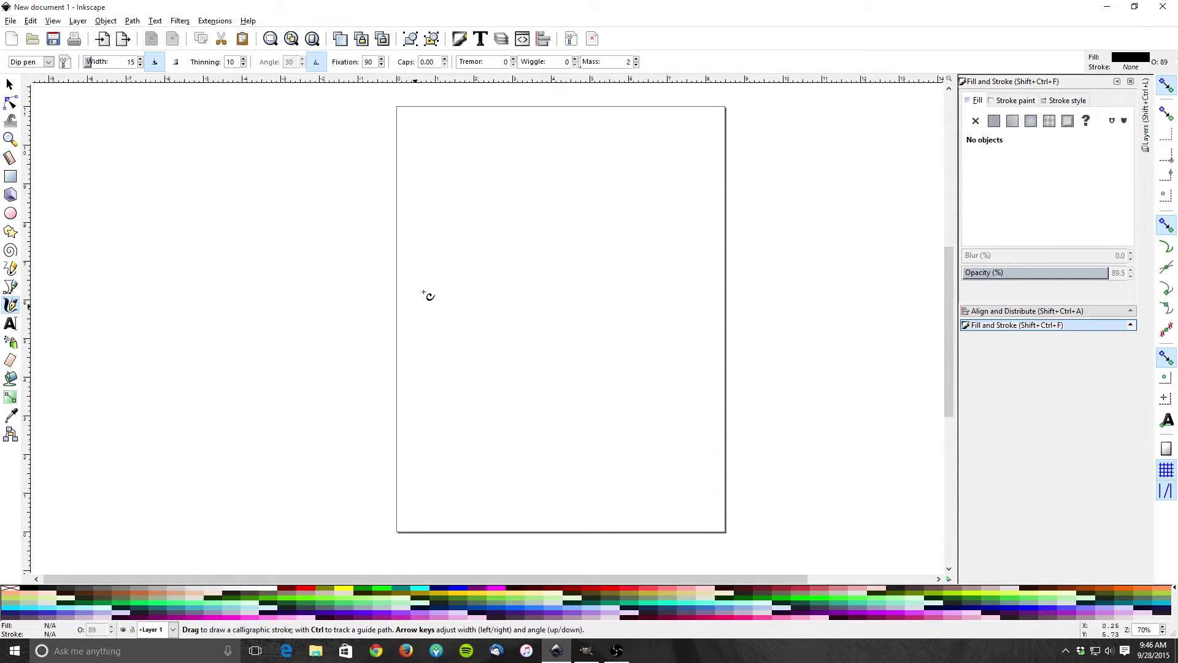
Draw two crossing looping flourishes, undo them, and bring GIMP to the front.
mouse_move(467, 208)
mouse_down()
mouse_move(428, 221)
mouse_move(604, 266)
mouse_move(638, 190)
mouse_up()
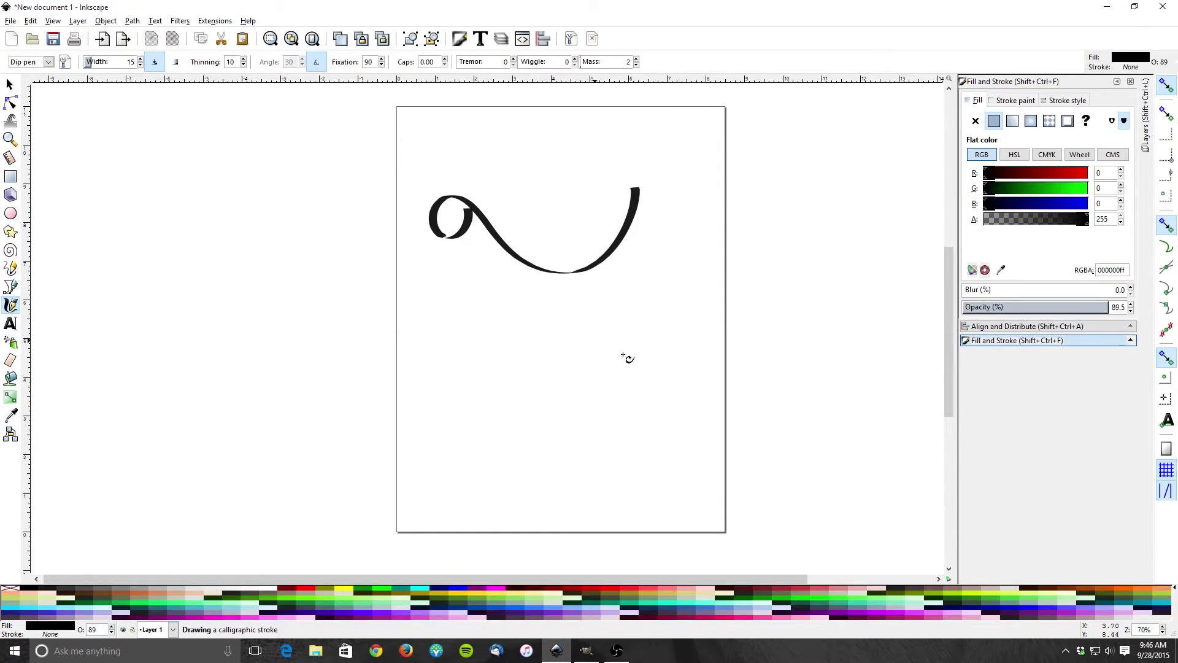
mouse_move(540, 210)
mouse_down()
mouse_move(597, 333)
mouse_move(666, 313)
mouse_up()
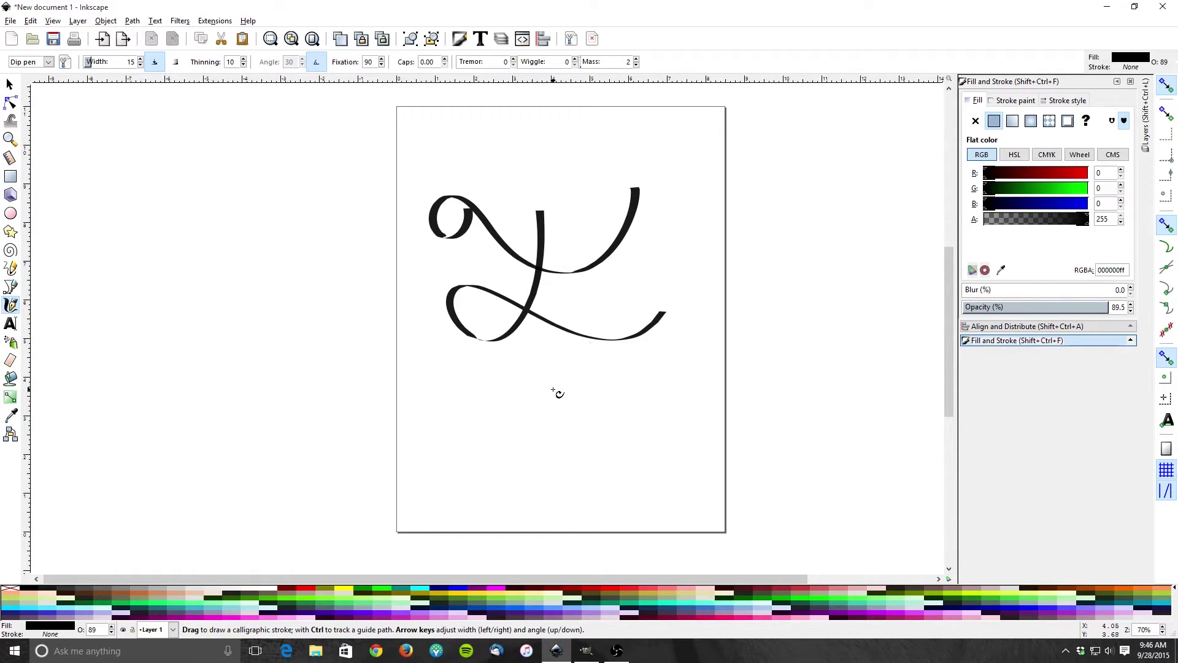
key(ctrl+z)
key(ctrl+z)
key(ctrl+z)
key(ctrl+z)
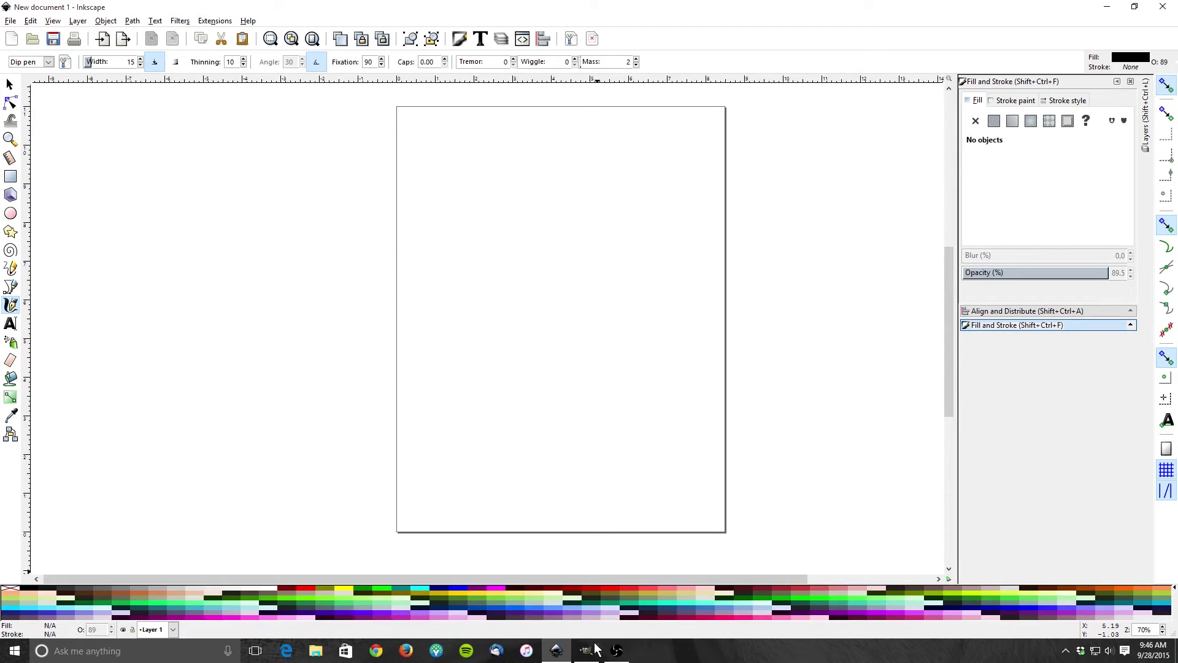
click(590, 649)
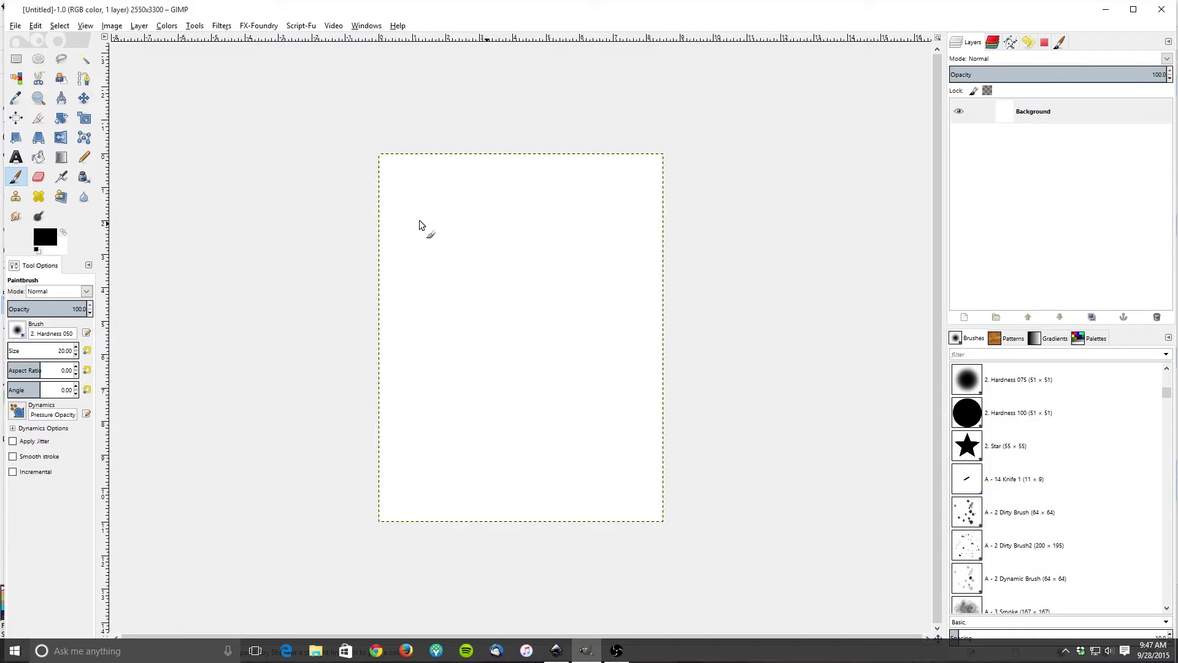
Paint a test curve with the Paintbrush, briefly trying the Airbrush before switching back.
mouse_move(519, 341)
mouse_down()
mouse_move(560, 353)
mouse_move(619, 319)
mouse_move(625, 279)
mouse_move(611, 251)
mouse_move(584, 248)
mouse_move(553, 282)
mouse_move(496, 381)
mouse_move(549, 356)
mouse_move(587, 381)
mouse_move(655, 386)
mouse_up()
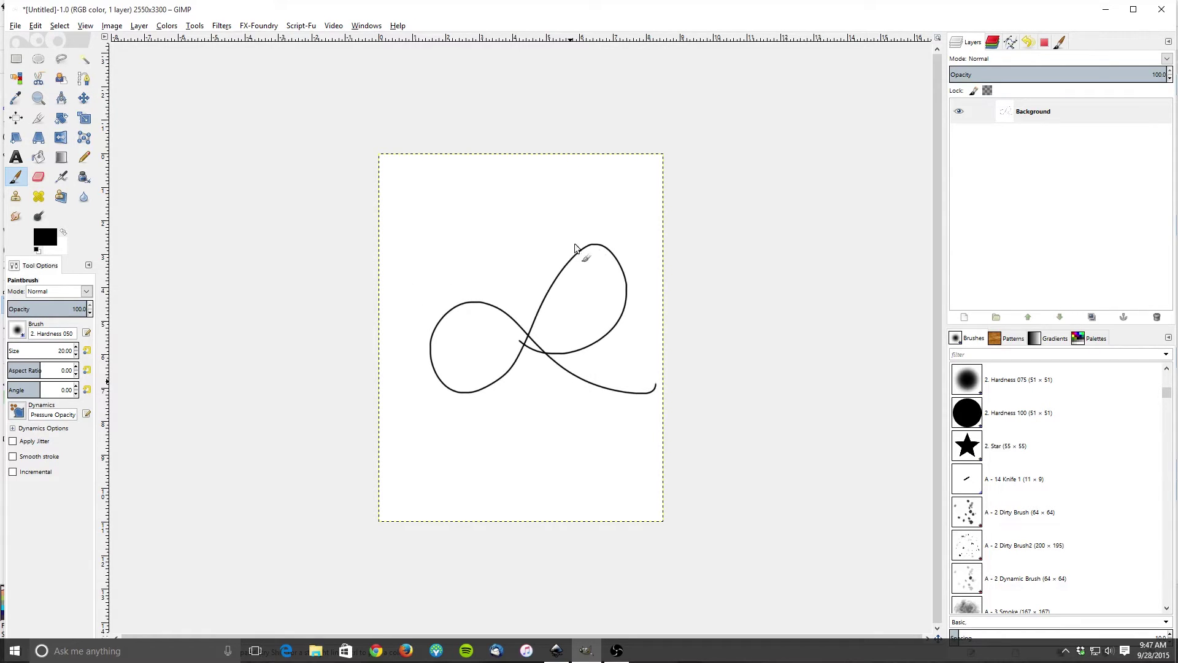
click(62, 178)
click(15, 177)
Paint another curved stroke, undo everything back to a blank canvas, and open the View menu.
mouse_move(450, 240)
mouse_down()
mouse_move(499, 228)
mouse_move(522, 188)
mouse_move(495, 214)
mouse_move(478, 273)
mouse_up()
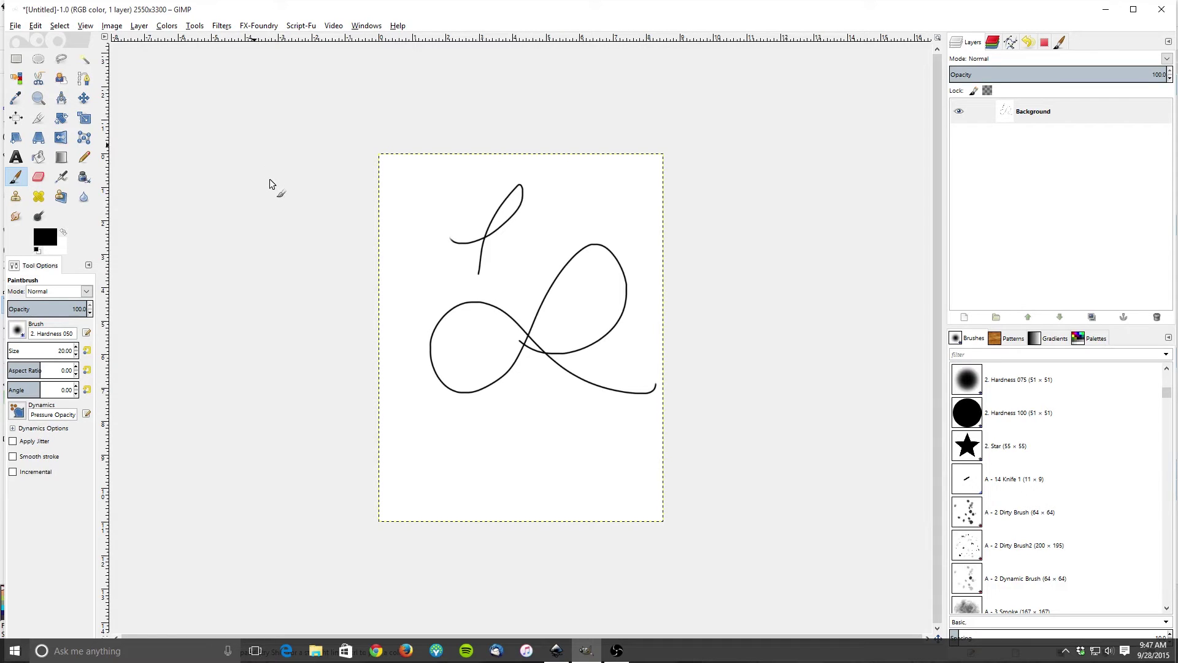
key(ctrl+z)
key(ctrl+z)
key(ctrl+z)
key(ctrl+z)
key(ctrl+z)
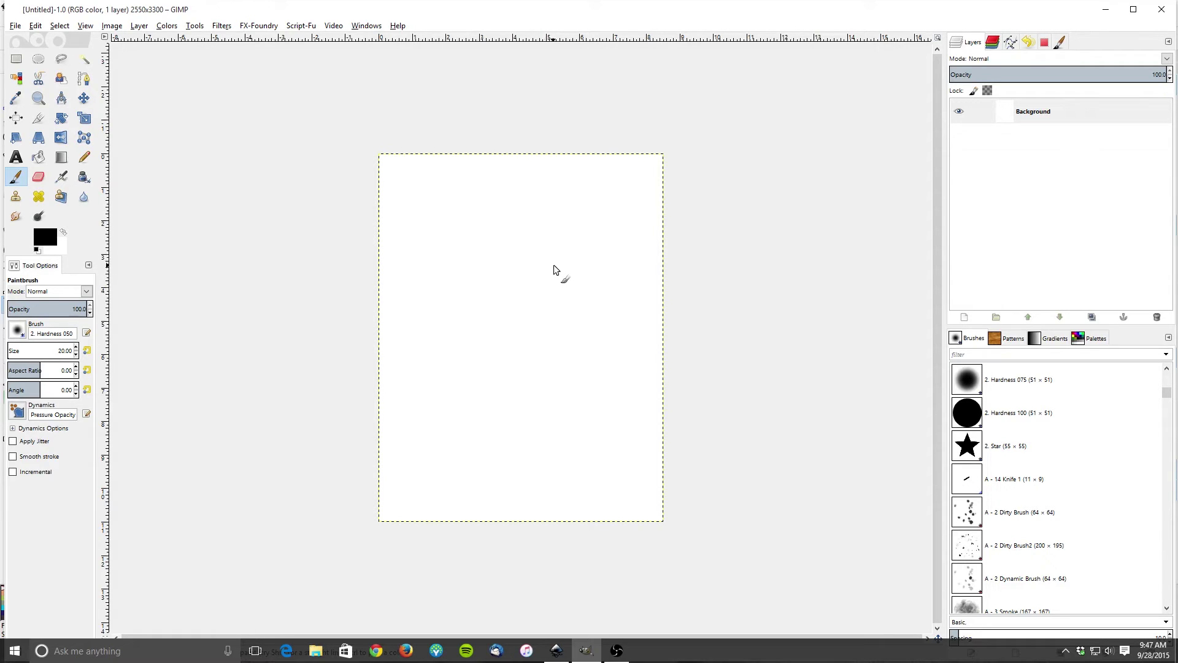
click(85, 26)
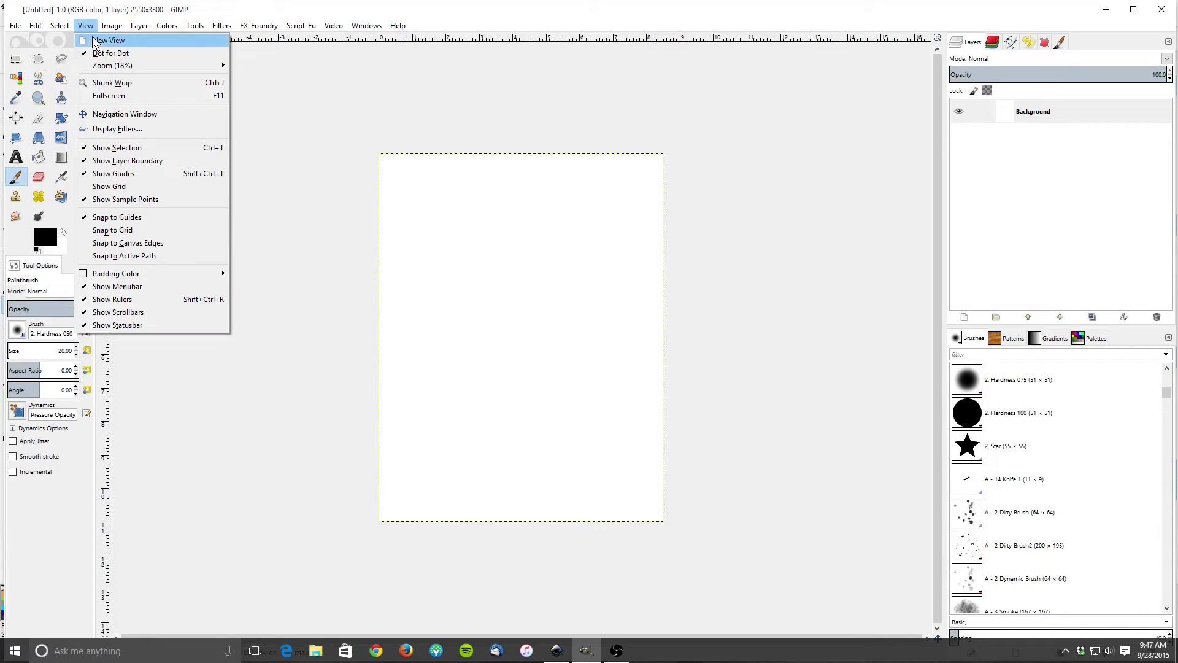
Uncheck Show Rulers and paint a looping curve plus several zigzag test strokes.
click(182, 299)
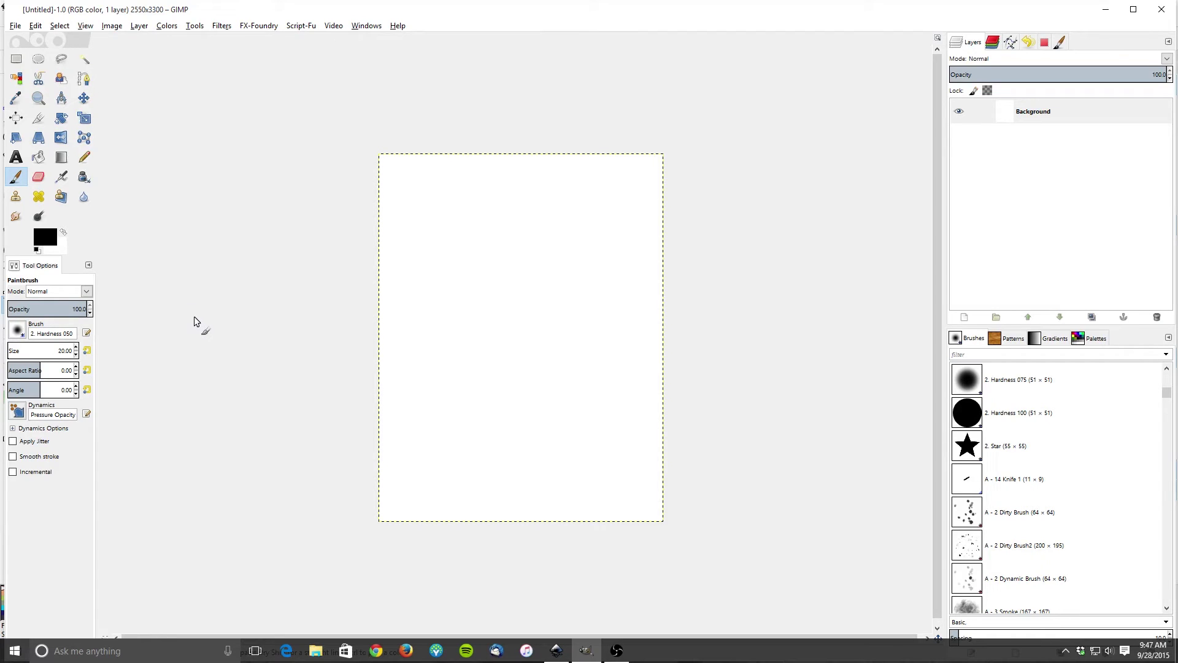
mouse_move(473, 244)
mouse_down()
mouse_move(456, 289)
mouse_move(443, 243)
mouse_move(531, 302)
mouse_move(526, 238)
mouse_move(438, 305)
mouse_move(615, 302)
mouse_up()
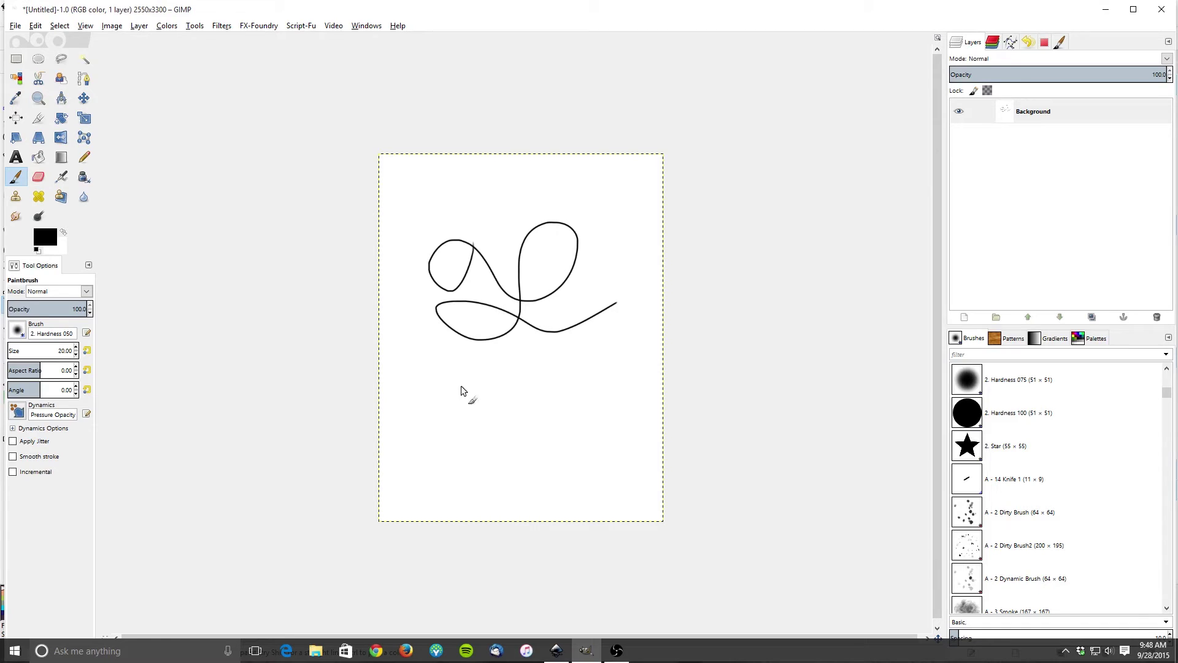
drag(462, 386, 493, 438)
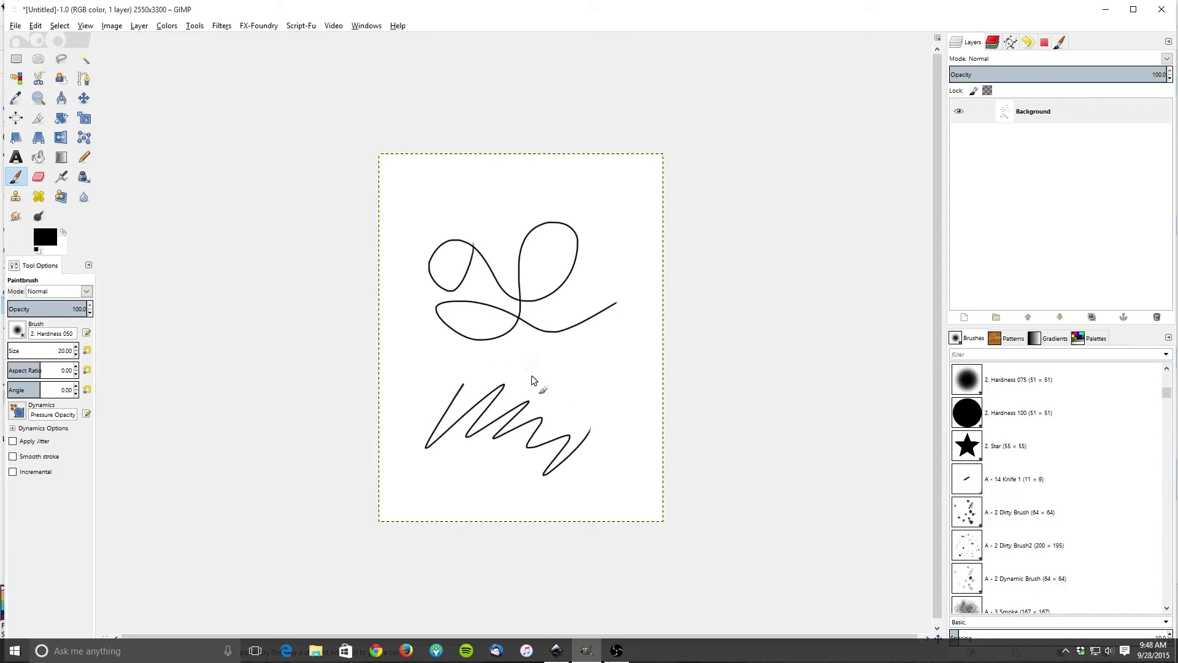
mouse_move(532, 380)
mouse_down()
mouse_move(577, 375)
mouse_move(612, 434)
mouse_move(578, 478)
mouse_up()
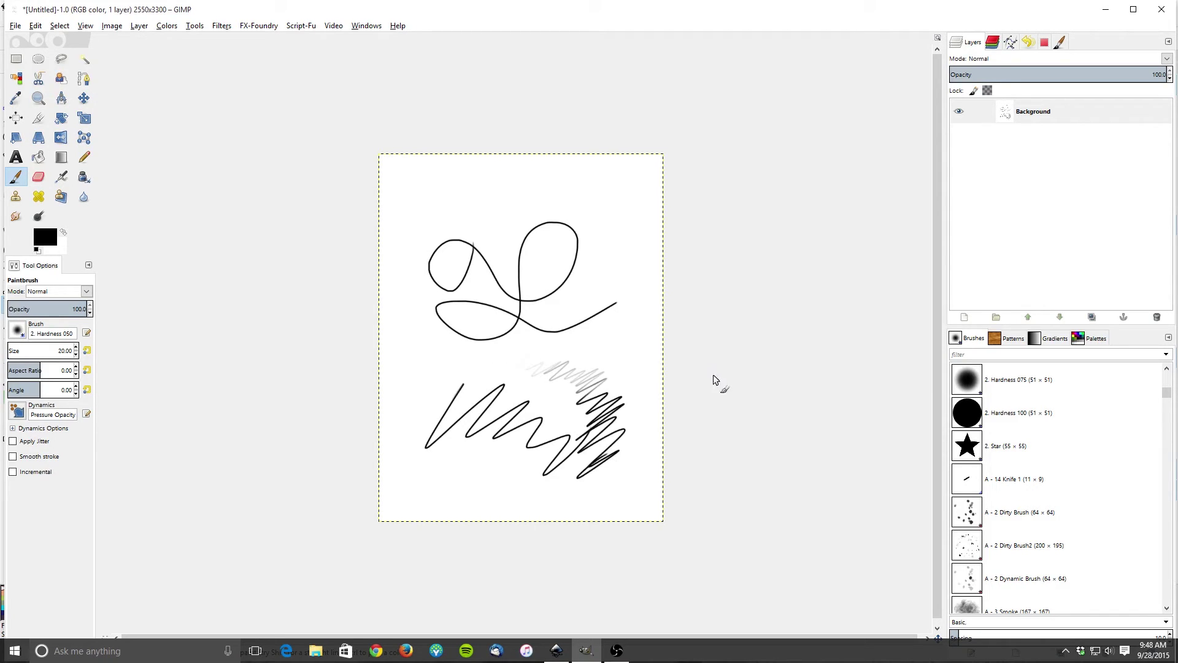
mouse_move(417, 163)
mouse_down()
mouse_move(425, 192)
mouse_move(451, 180)
mouse_move(521, 211)
mouse_move(589, 206)
mouse_move(439, 209)
mouse_move(412, 272)
mouse_move(613, 270)
mouse_move(643, 296)
mouse_move(668, 304)
mouse_up()
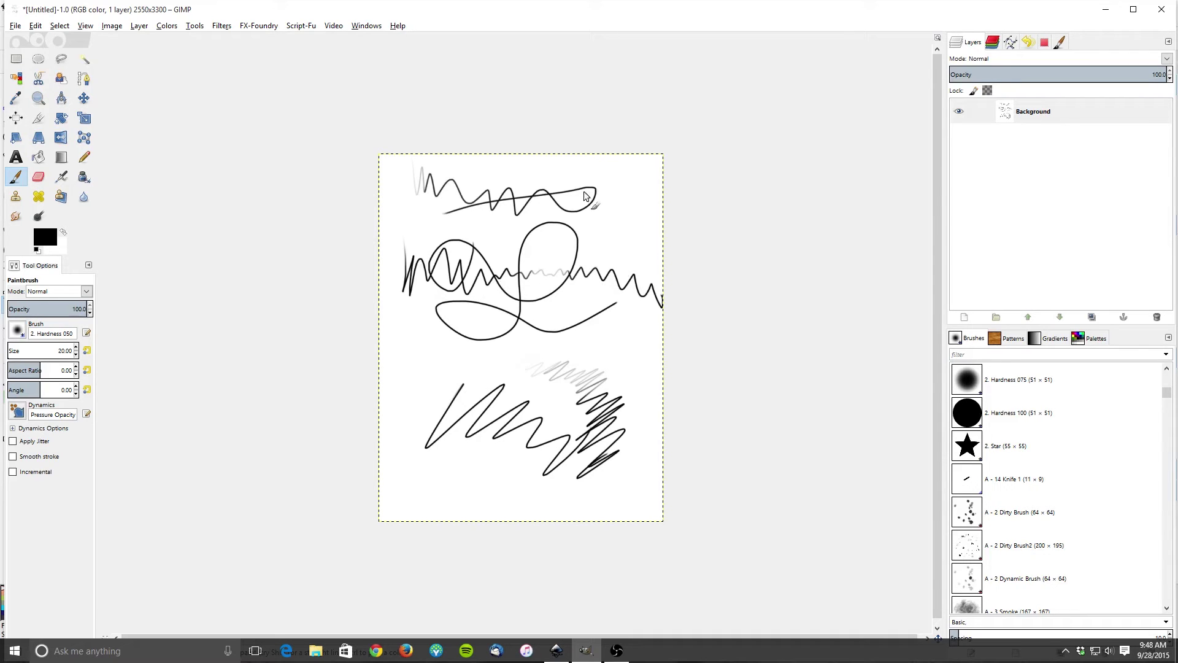
click(85, 26)
Briefly show the rulers for a short stroke, then hide them and paint curved, wavy strokes.
click(161, 300)
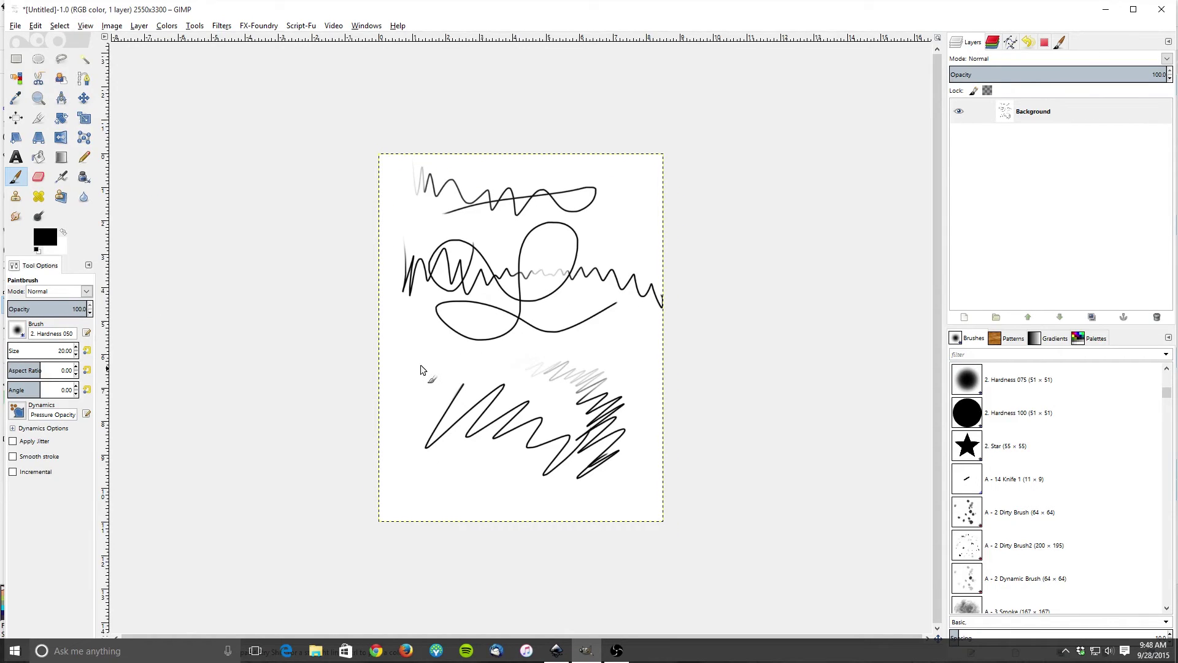
drag(417, 363, 430, 373)
click(86, 26)
click(159, 304)
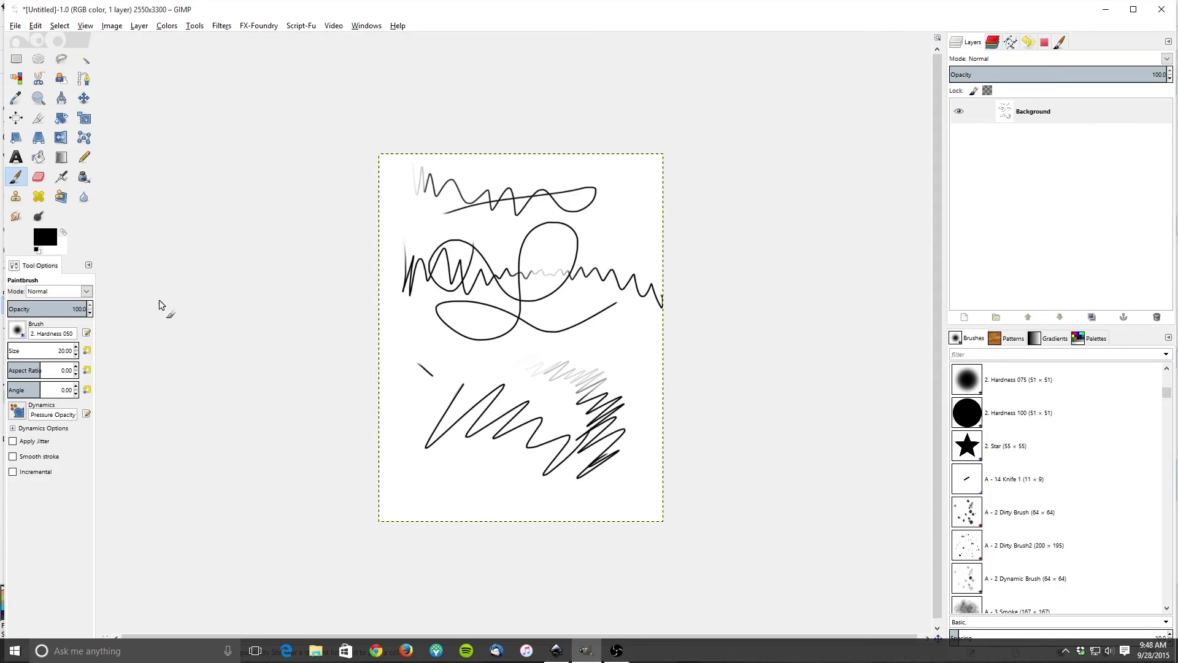
mouse_move(457, 359)
mouse_down()
mouse_move(529, 329)
mouse_move(638, 322)
mouse_up()
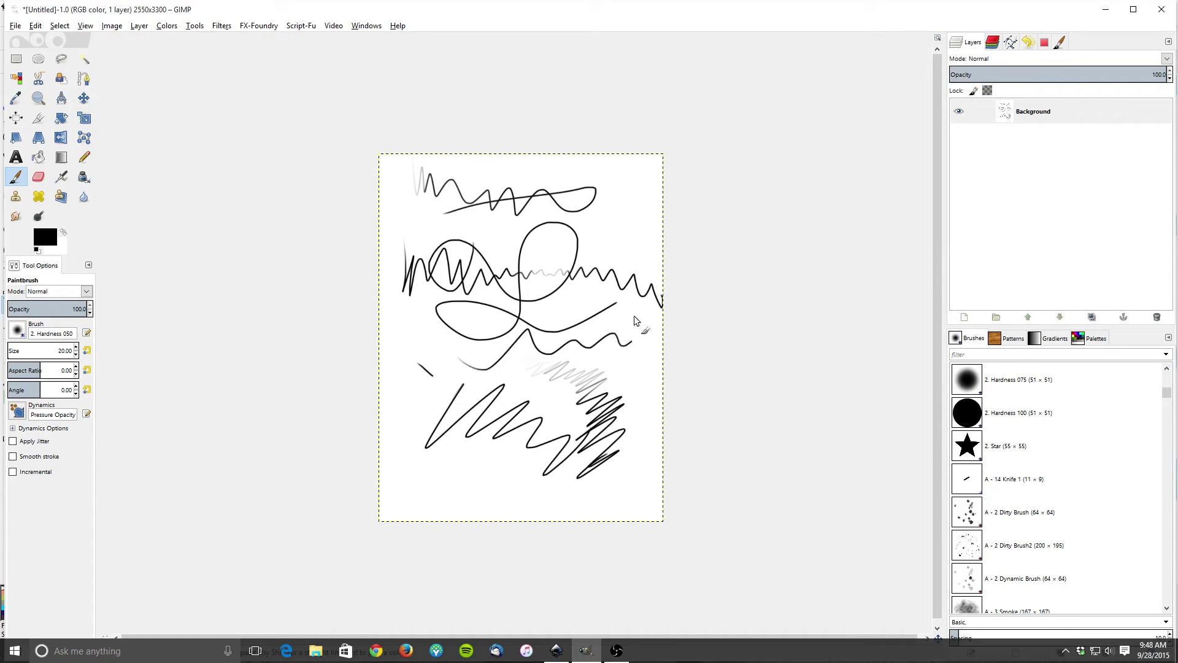
mouse_move(443, 417)
mouse_down()
mouse_move(500, 500)
mouse_move(612, 489)
mouse_up()
Draw three zigzag strokes with the Ink tool, then switch back to Inkscape.
click(84, 177)
mouse_move(446, 364)
mouse_down()
mouse_move(521, 331)
mouse_move(508, 365)
mouse_move(551, 349)
mouse_move(552, 380)
mouse_move(636, 351)
mouse_up()
mouse_move(471, 157)
mouse_down()
mouse_move(501, 176)
mouse_move(610, 175)
mouse_up()
mouse_move(441, 222)
mouse_down()
mouse_move(427, 232)
mouse_move(576, 191)
mouse_move(582, 239)
mouse_move(659, 194)
mouse_up()
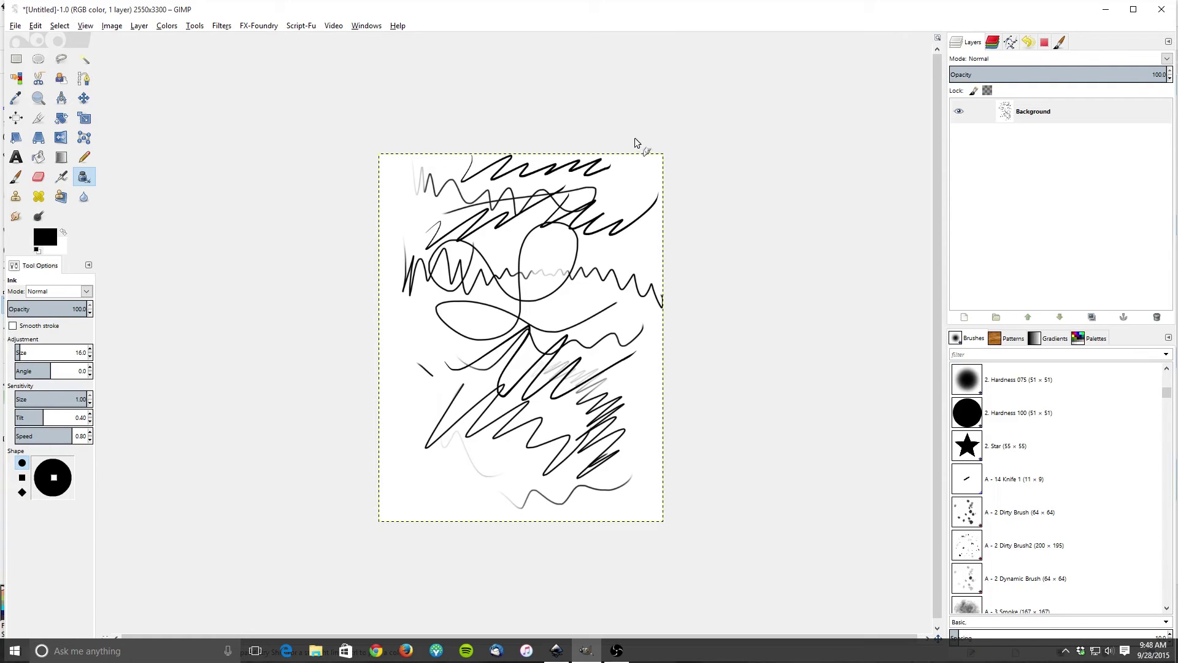
click(556, 650)
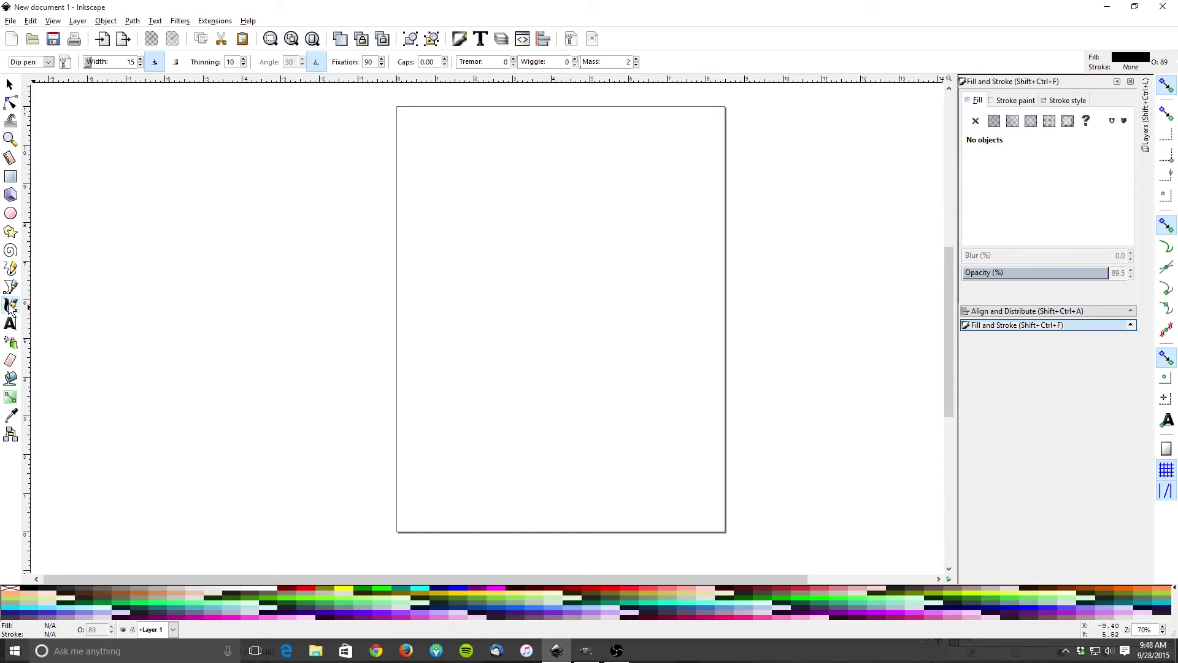
Draw a bold V-shaped Dip pen stroke across the page's upper half with the Calligraphy tool.
click(11, 306)
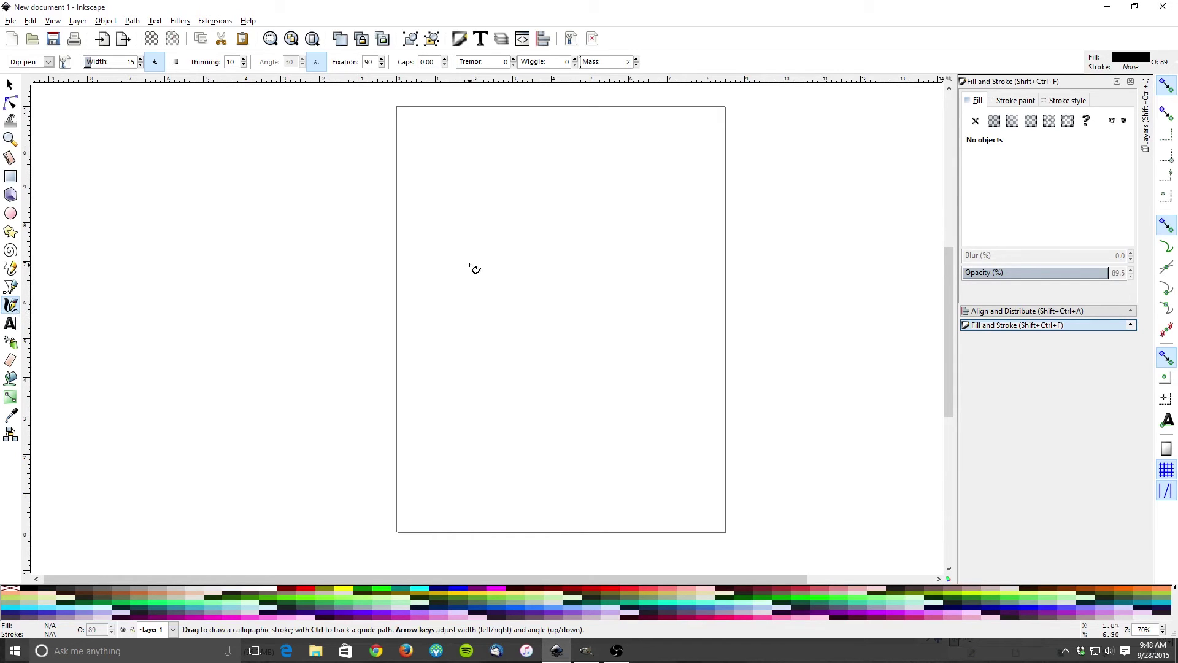
drag(434, 245, 507, 300)
drag(593, 294, 695, 207)
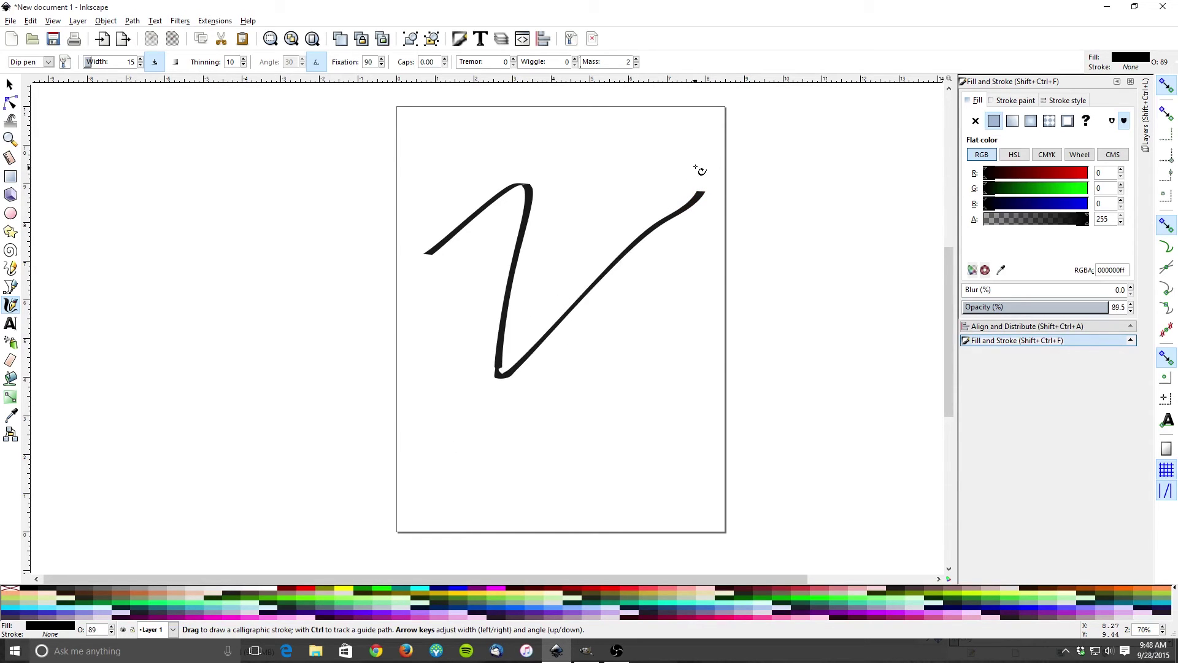
click(52, 21)
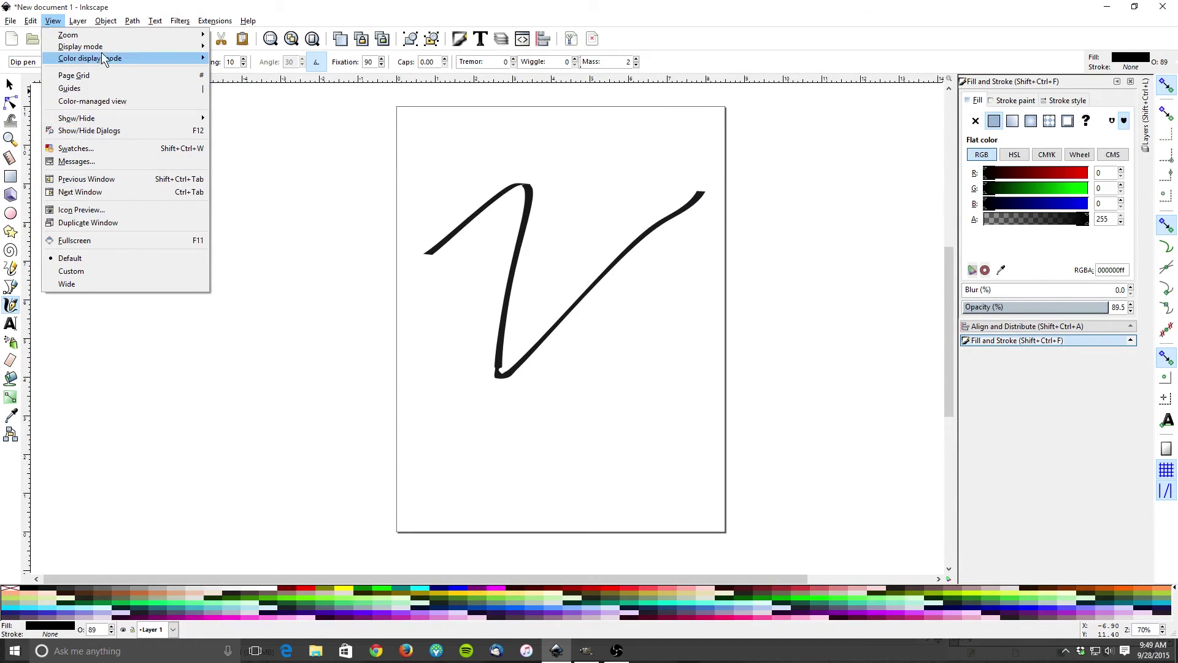
Hide the rulers via View > Show/Hide and draw test calligraphic strokes across and beside the page.
mouse_move(101, 47)
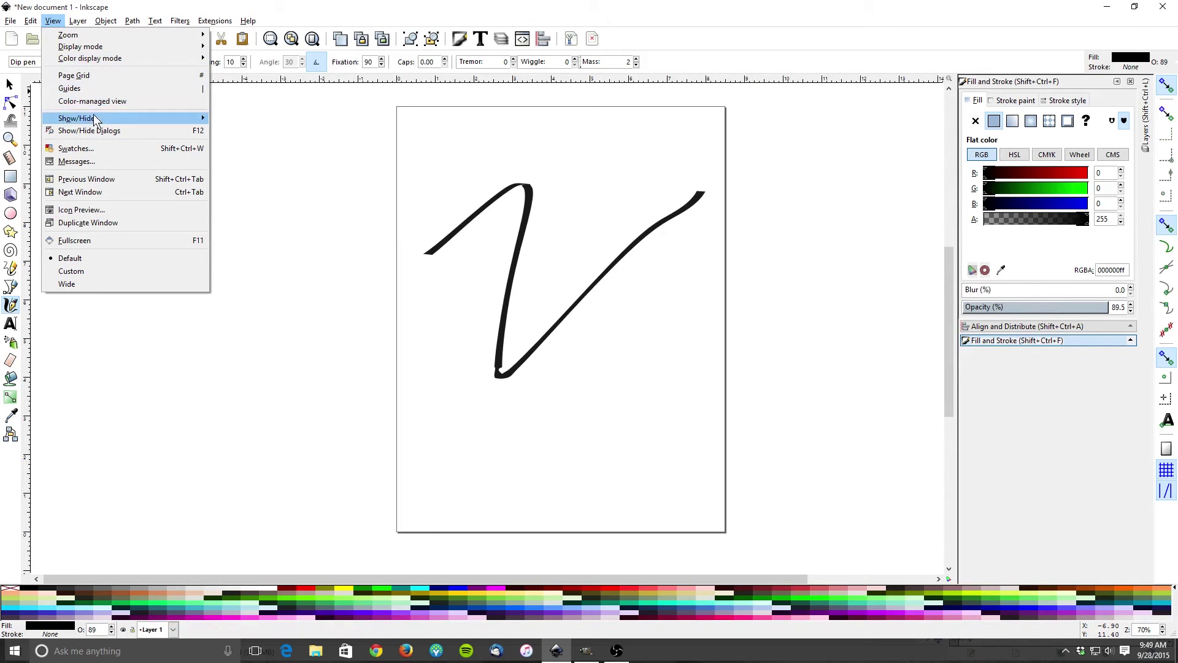
mouse_move(205, 119)
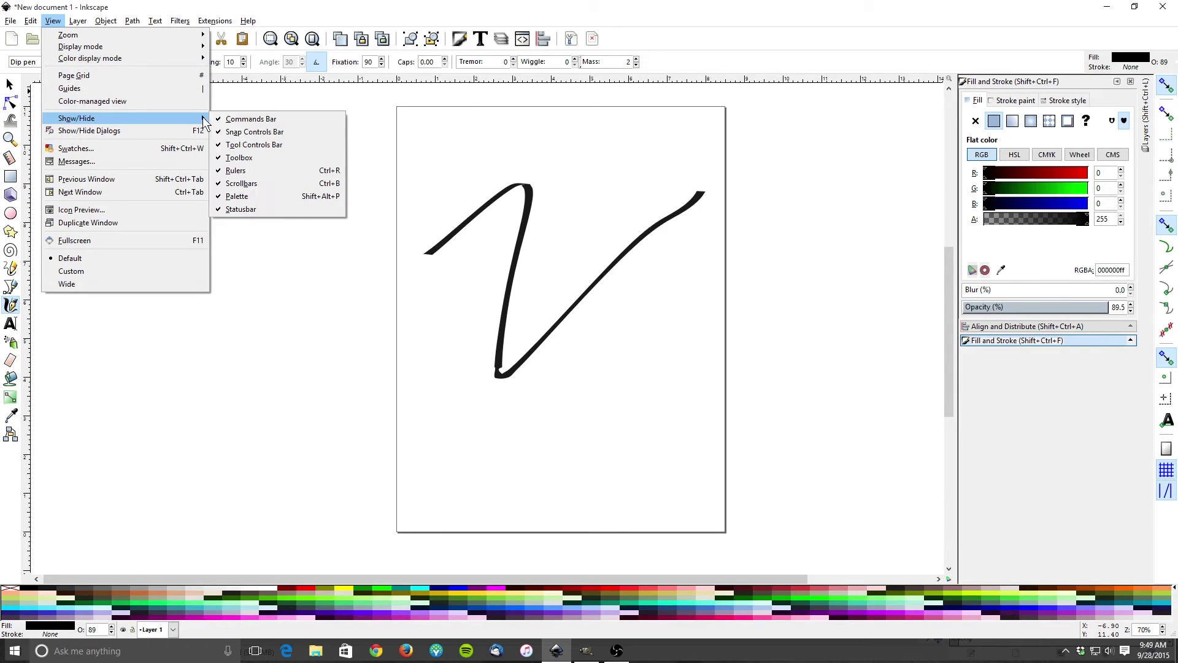
click(255, 172)
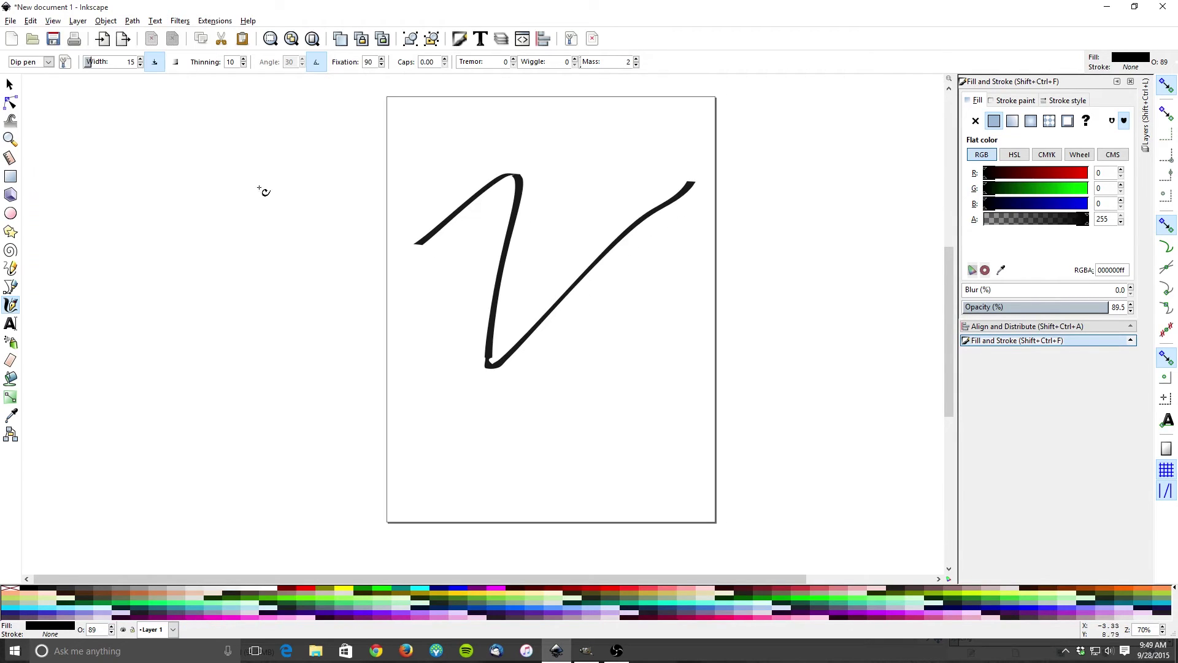
mouse_move(437, 462)
mouse_down()
mouse_move(582, 378)
mouse_move(476, 517)
mouse_move(642, 405)
mouse_move(550, 542)
mouse_up()
drag(540, 484, 724, 439)
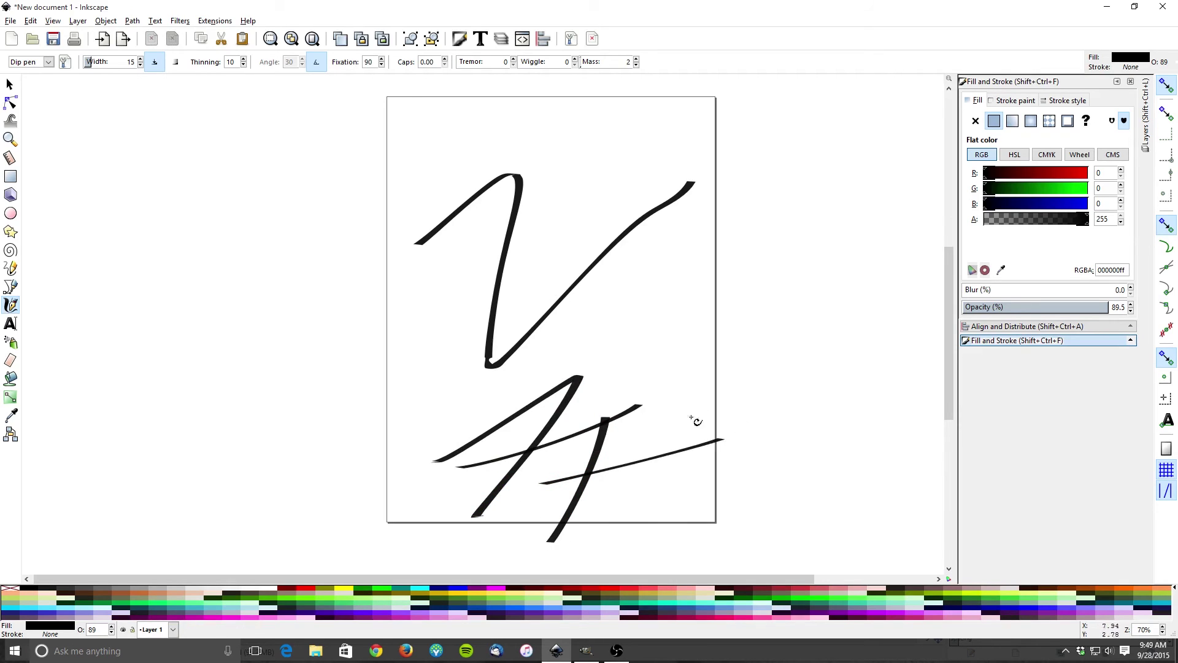
mouse_move(238, 310)
mouse_down()
mouse_move(326, 297)
mouse_move(331, 354)
mouse_move(467, 390)
mouse_up()
mouse_move(545, 365)
mouse_down()
mouse_move(648, 331)
mouse_move(734, 273)
mouse_up()
drag(678, 131, 415, 136)
mouse_move(423, 259)
mouse_down()
mouse_move(620, 273)
mouse_move(685, 248)
mouse_up()
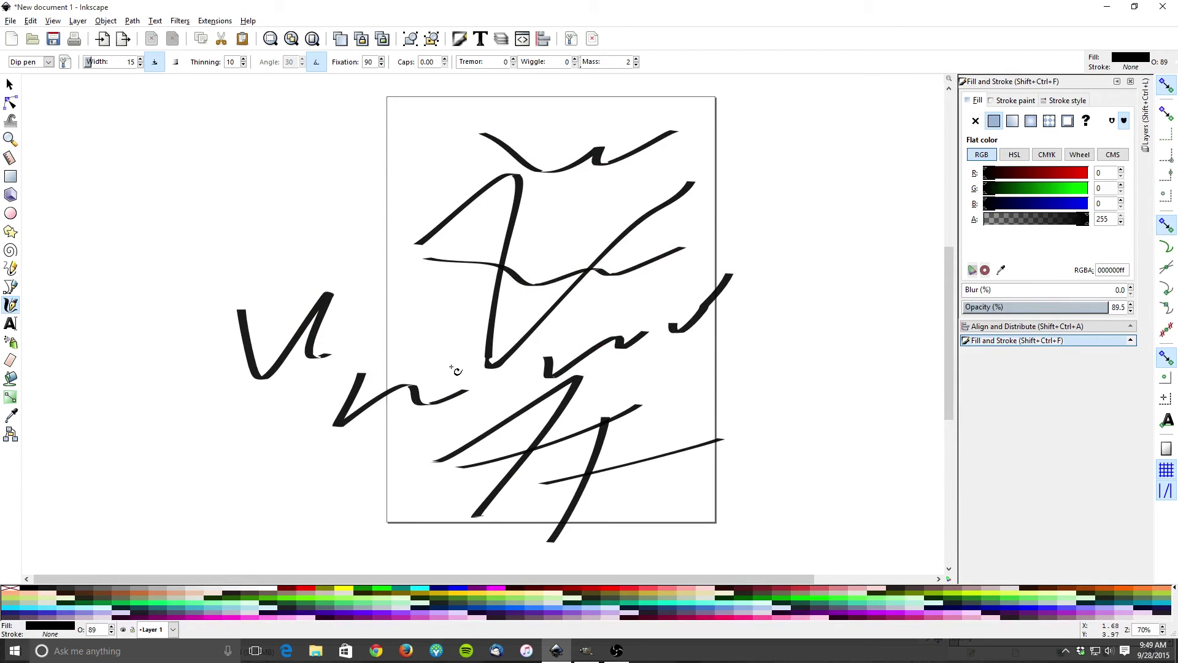
Undo all the test strokes, then draw a long looping flourish across the page.
key(ctrl)
key(ctrl+z)
key(ctrl+z)
key(ctrl+z)
key(ctrl+z)
key(ctrl+z)
key(ctrl+z)
key(ctrl+z)
key(ctrl+z)
key(ctrl+z)
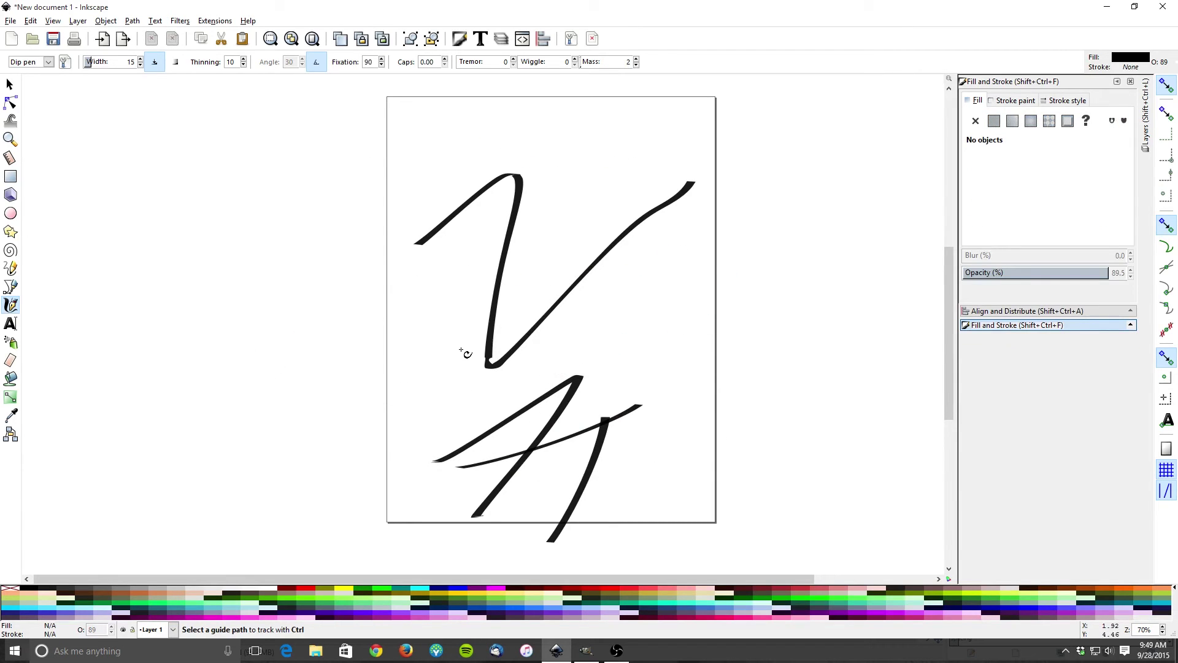
key(ctrl+z)
key(ctrl+z)
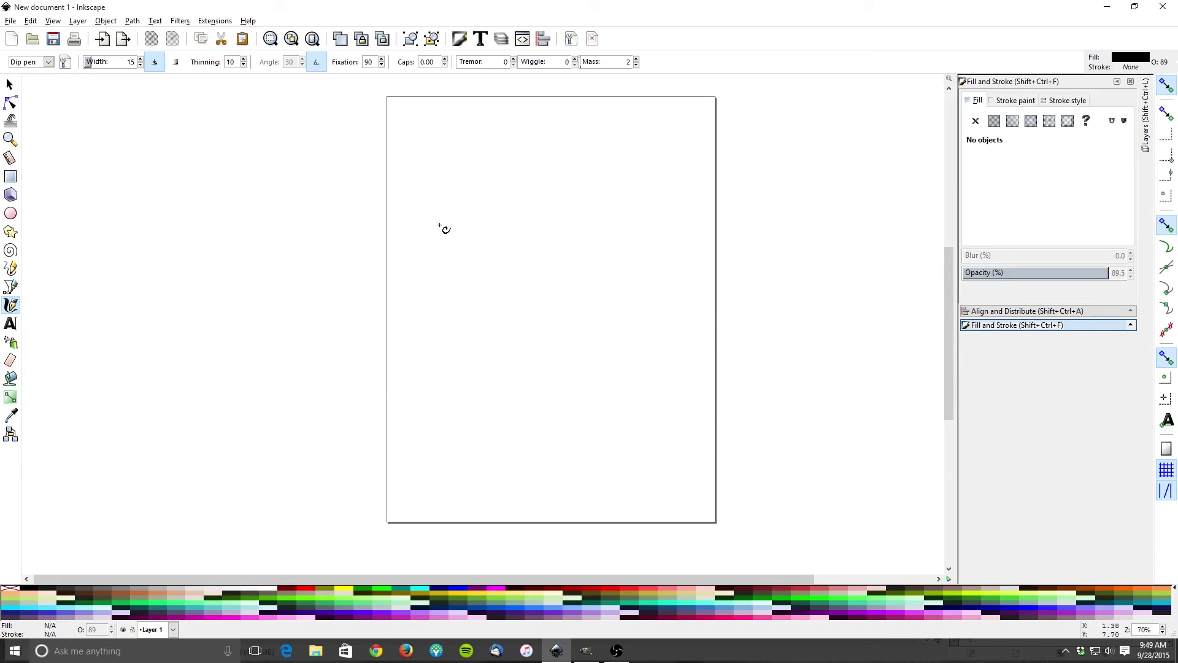
mouse_move(439, 225)
mouse_down()
mouse_move(418, 216)
mouse_move(394, 345)
mouse_move(610, 230)
mouse_move(743, 407)
mouse_move(568, 470)
mouse_move(904, 346)
mouse_up()
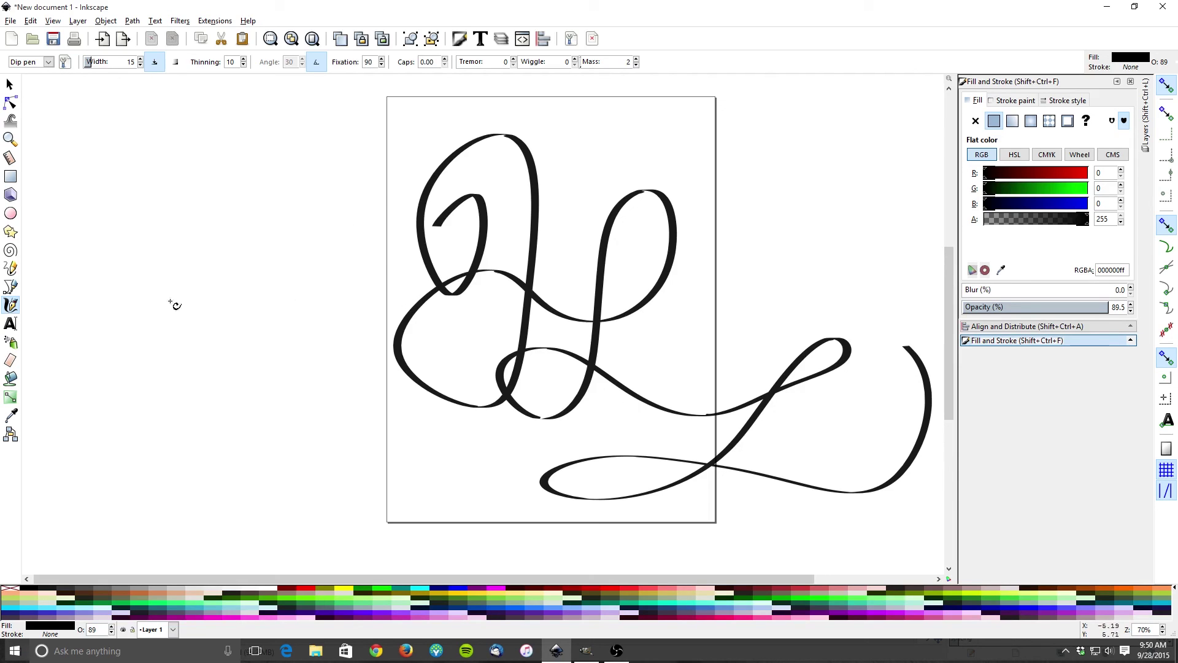
Draw a rising diagonal, two vertical strokes and a thin crossing stroke left of the page.
mouse_move(118, 300)
mouse_down()
mouse_move(301, 195)
mouse_move(378, 126)
mouse_up()
drag(199, 173, 176, 431)
drag(317, 126, 280, 422)
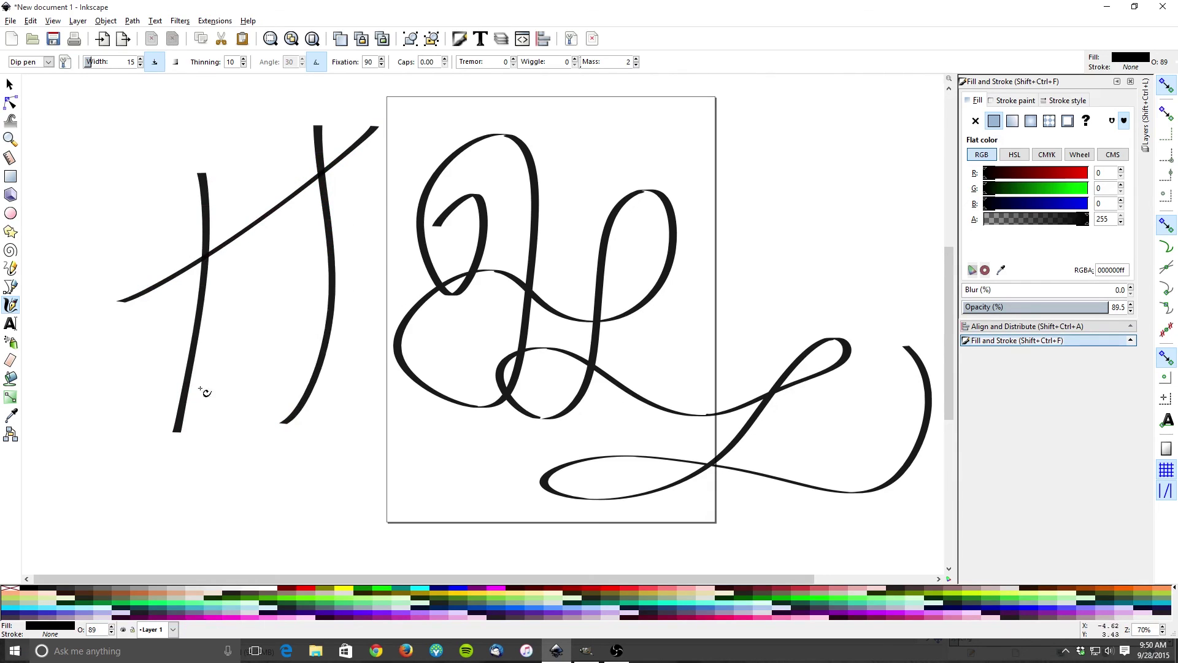
drag(78, 414, 460, 326)
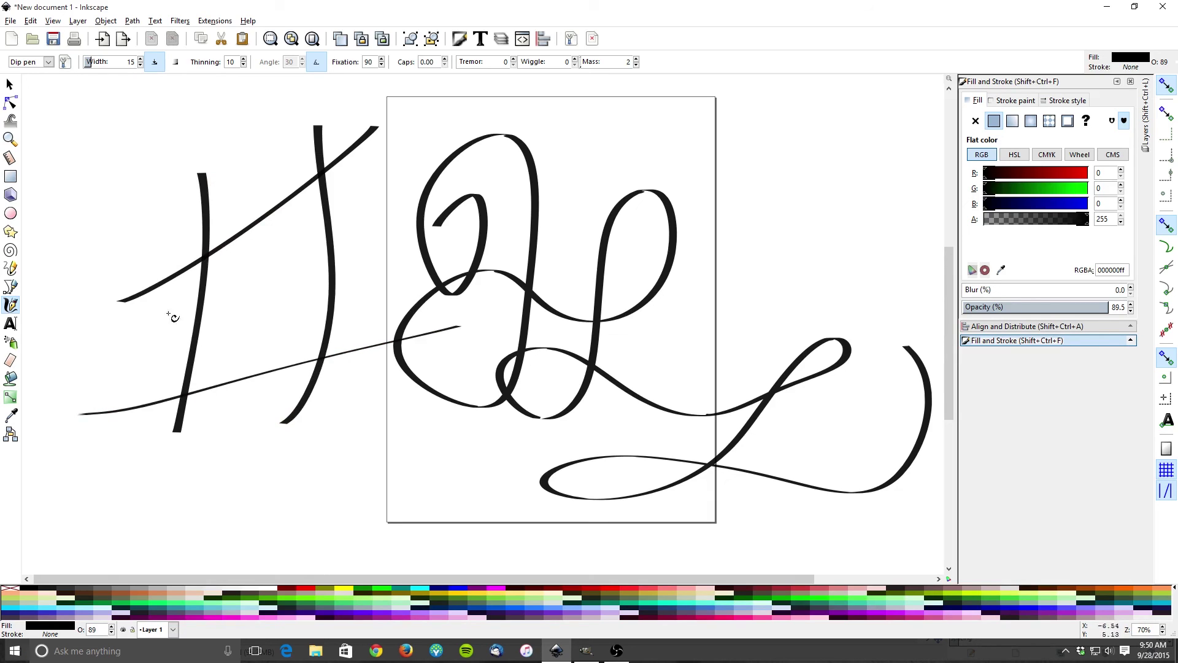